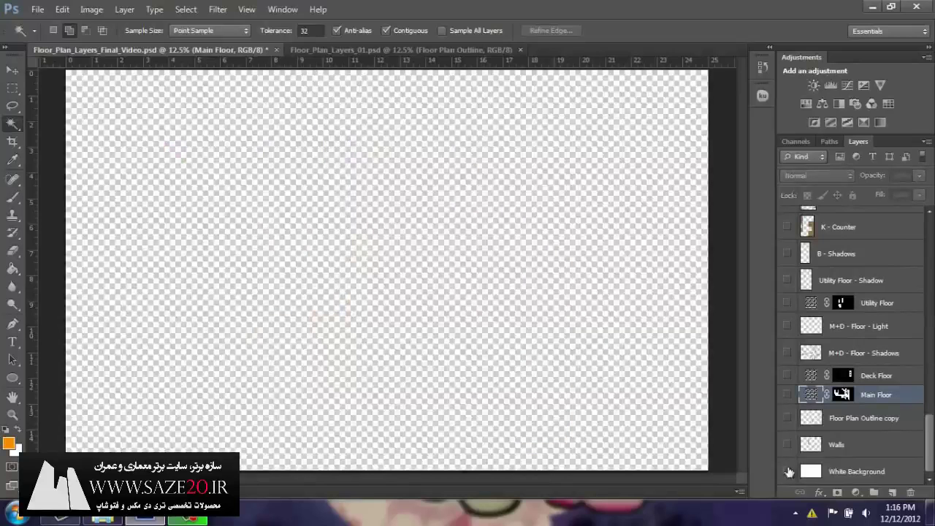
Show the White Background, Floor Plan Outline copy, Walls and Main Floor layers
click(788, 473)
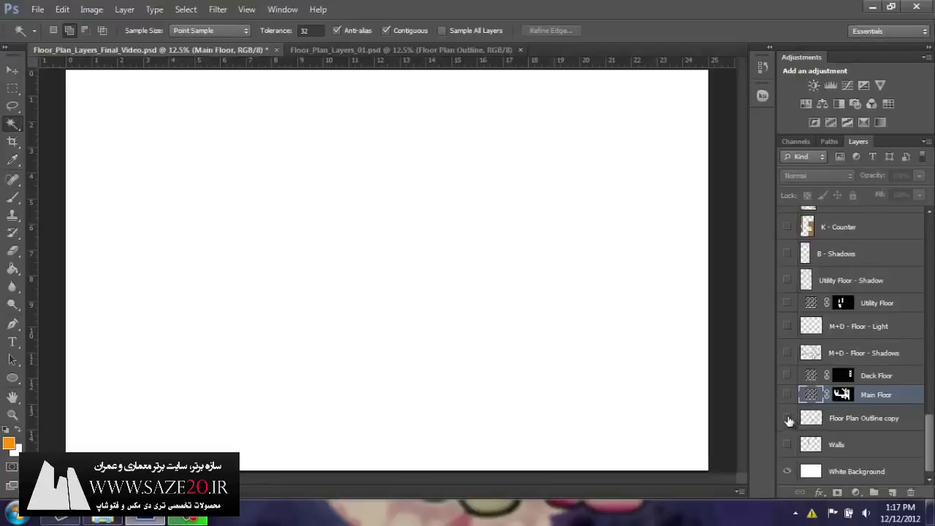
click(788, 419)
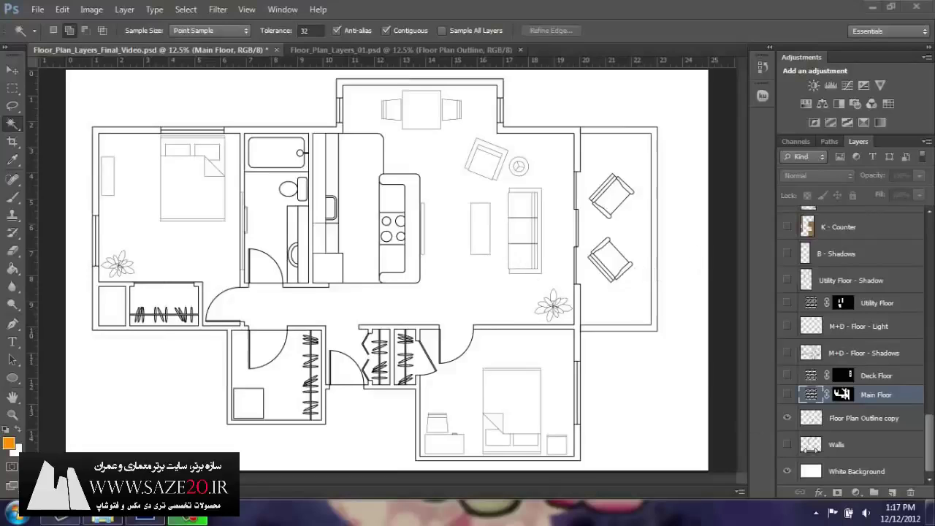
click(787, 446)
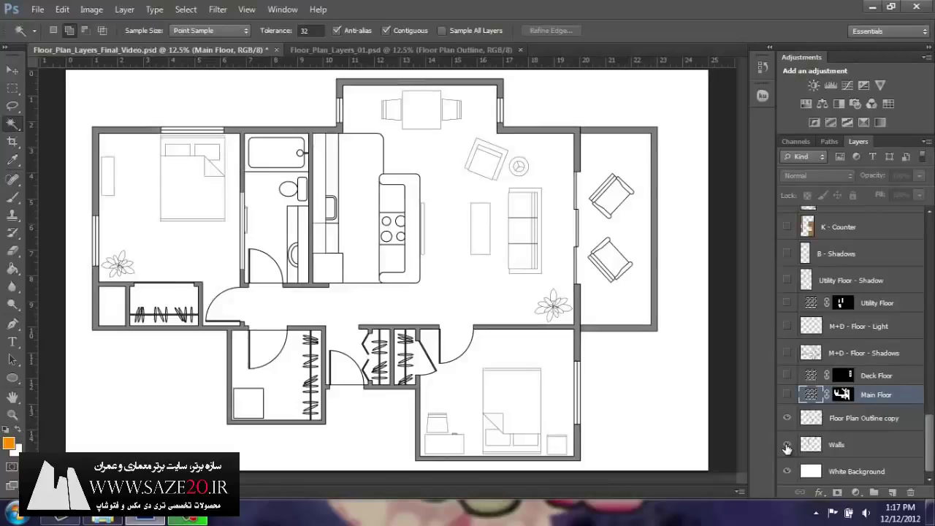
click(788, 395)
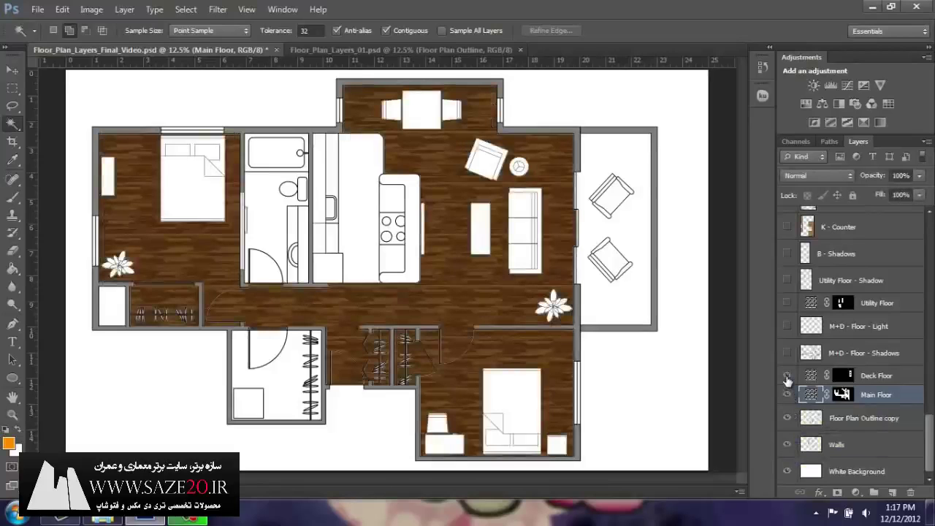
Show the Deck Floor, M+D - Floor - Shadows and M+D - Floor - Light layers
click(787, 375)
click(787, 354)
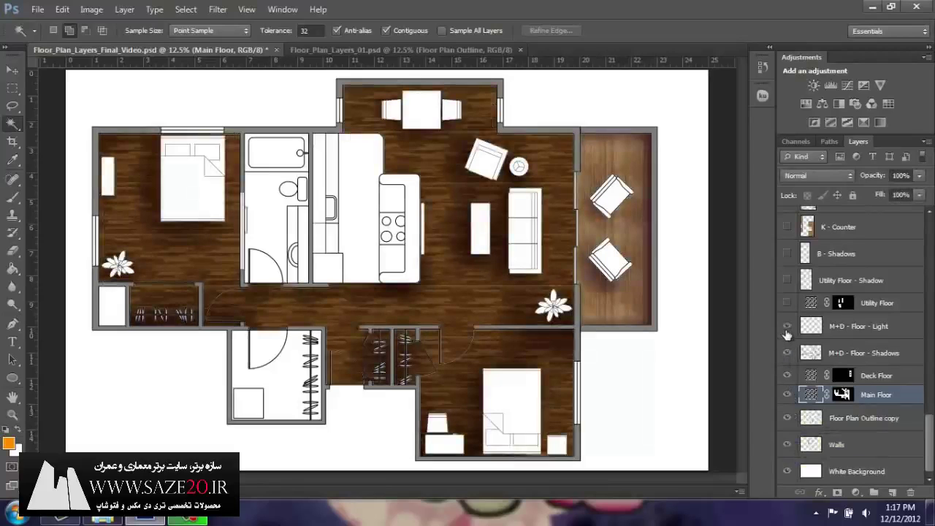
click(787, 329)
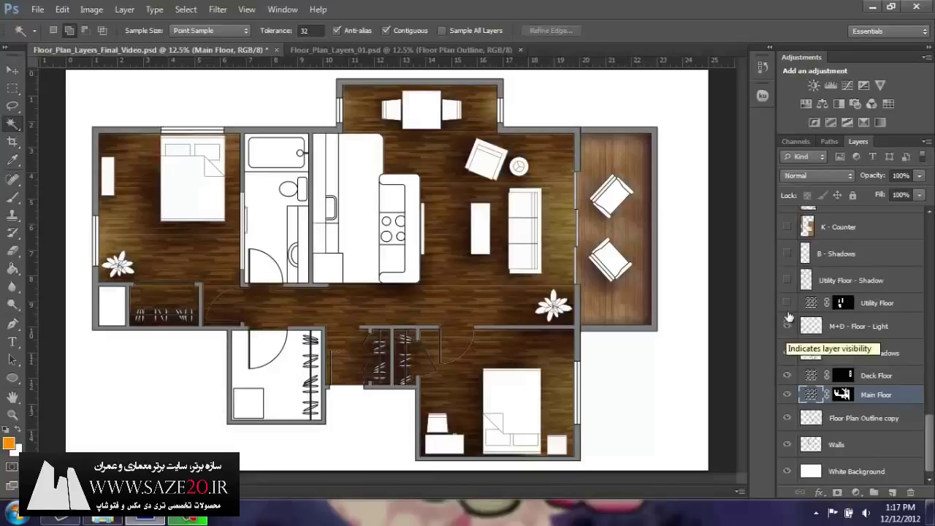
Show the Utility Floor, Utility Floor - Shadow, B - Shadows and K - Counter layers
click(787, 302)
click(787, 280)
click(787, 253)
click(787, 226)
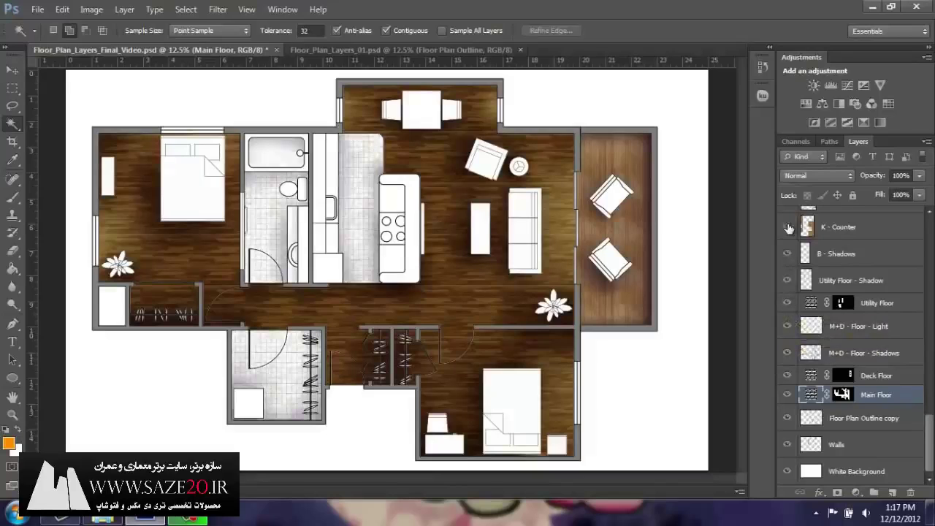
click(789, 229)
Show the K - Counter Shadows, K - Counter Highlights, K+B - Cabinet Tops and A - Gray Fixtures layers, plus the remaining layers above them
scroll(844, 326, up, 2)
scroll(844, 327, up, 2)
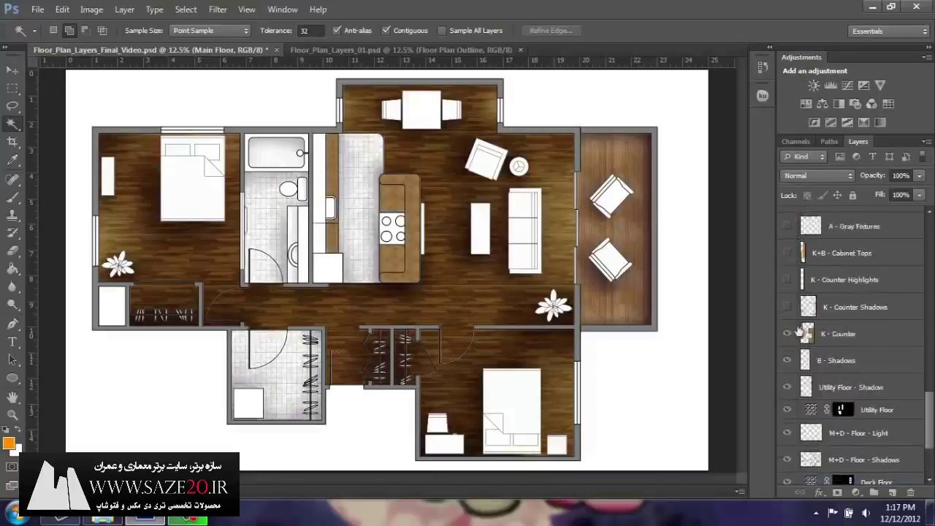
click(787, 307)
click(787, 280)
click(787, 252)
click(787, 226)
scroll(820, 303, up, 4)
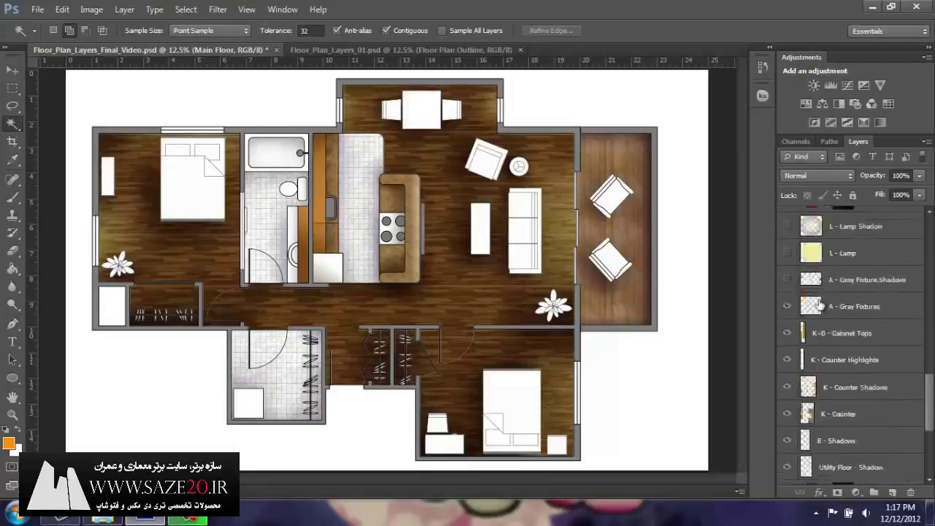
drag(788, 302, 661, 285)
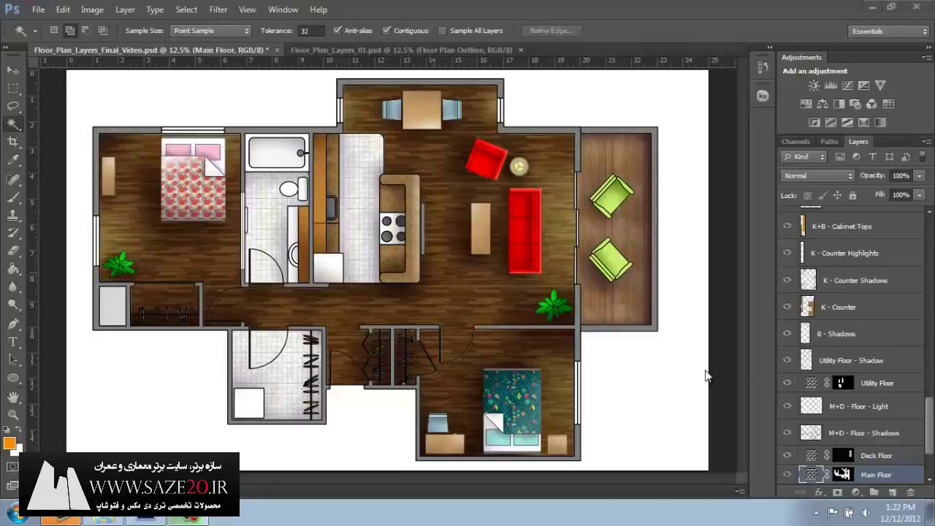
In Floor_Plan_Layers_01.psd, create a new layer and name it White Background
click(437, 52)
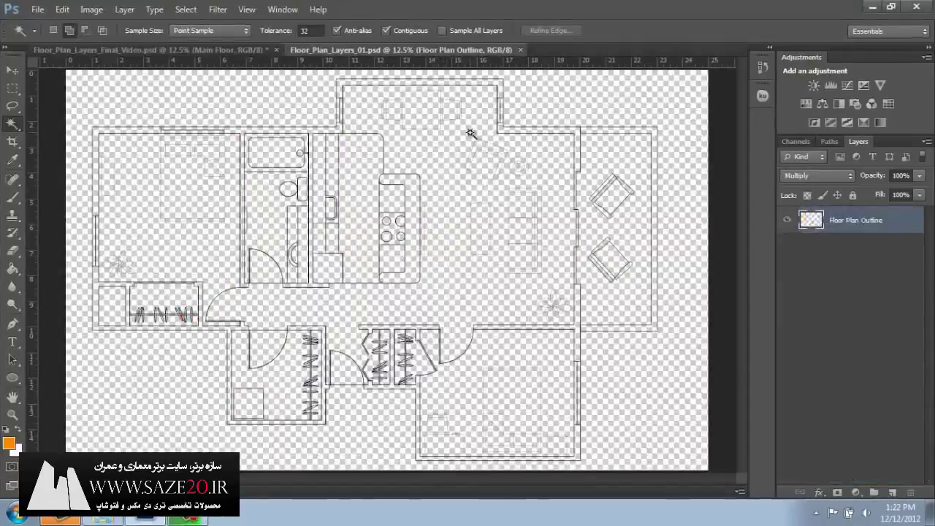
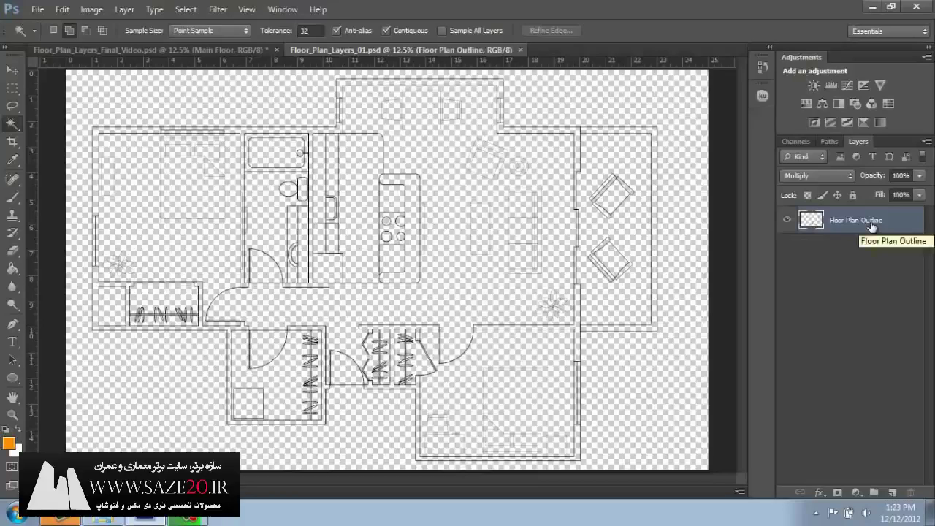
click(893, 492)
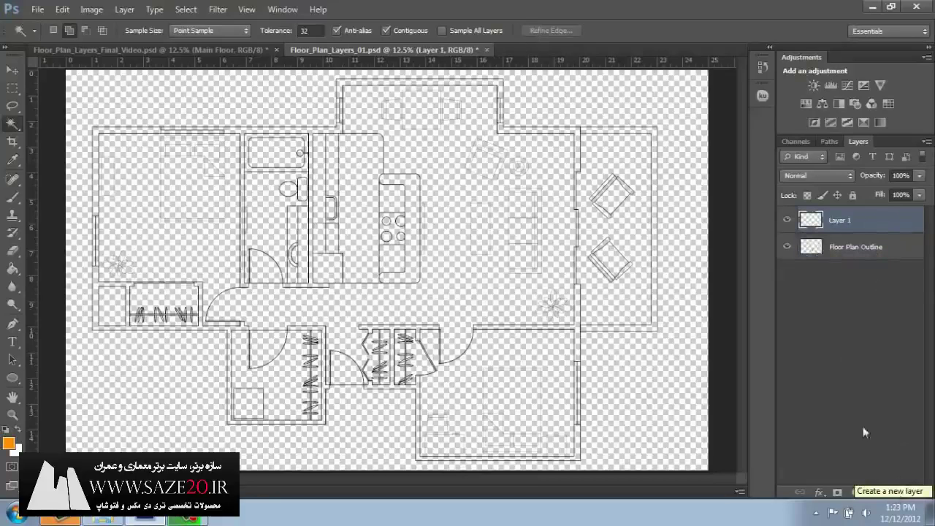
double_click(842, 221)
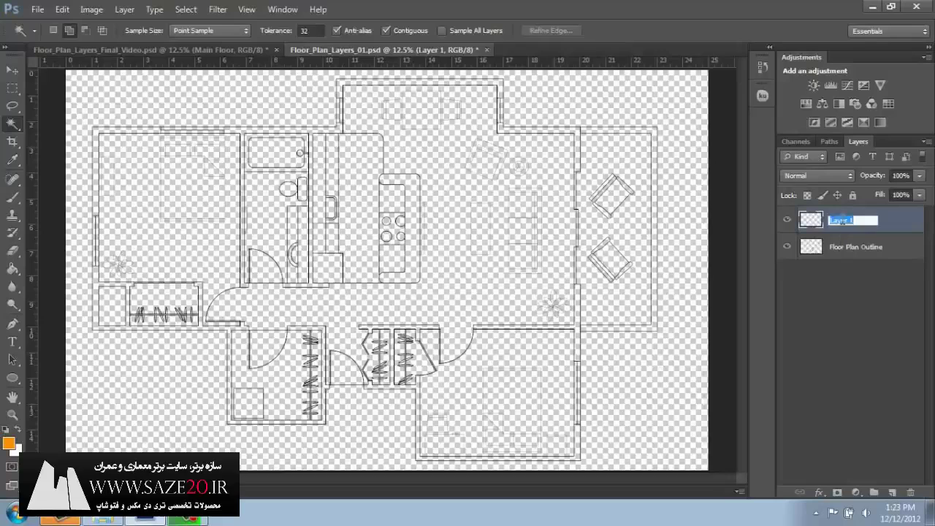
text(White Background)
key(Return)
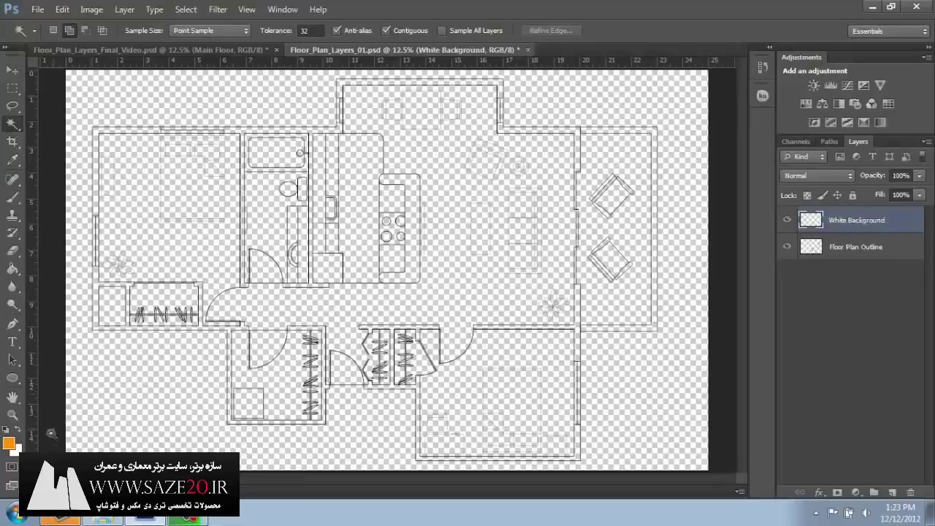
Set the foreground color to white (ffffff)
click(9, 444)
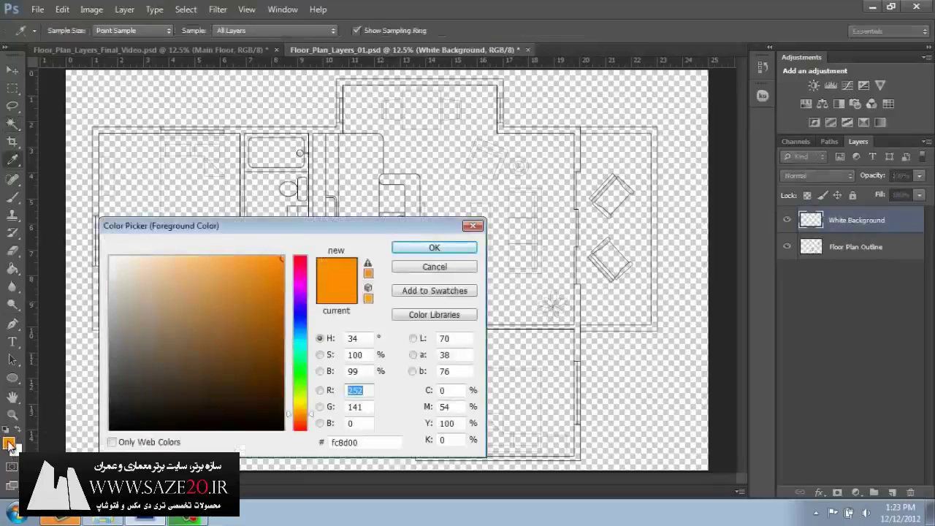
drag(147, 299, 98, 243)
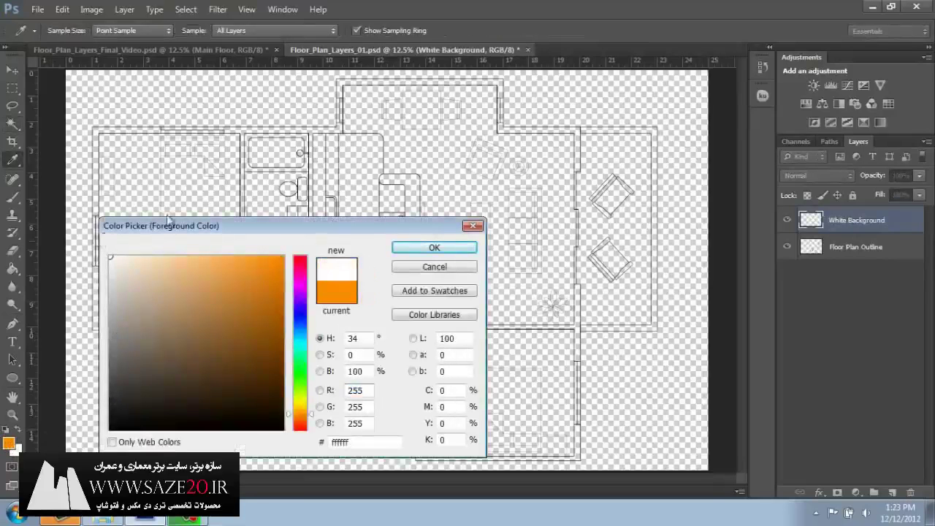
click(431, 248)
key(w)
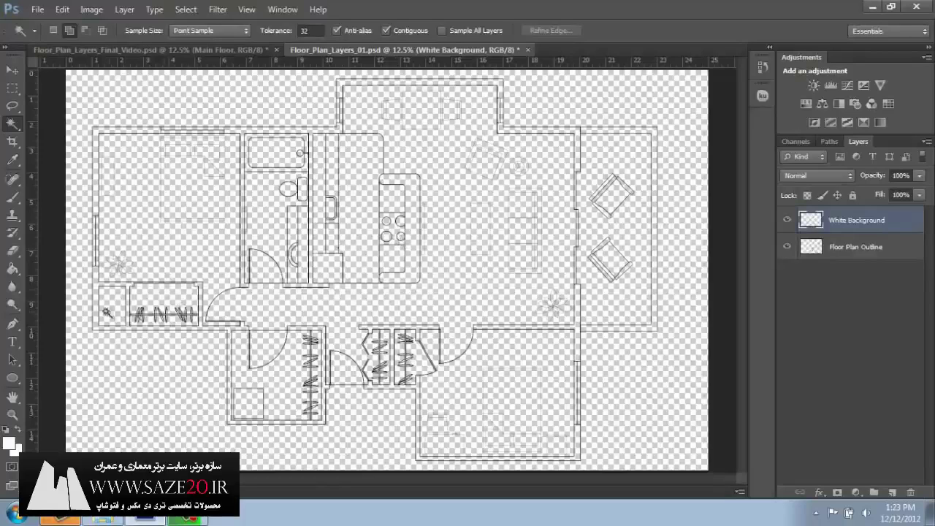
Fill the White Background layer with the foreground color using the Paint Bucket and move it below the Floor Plan Outline layer
click(13, 269)
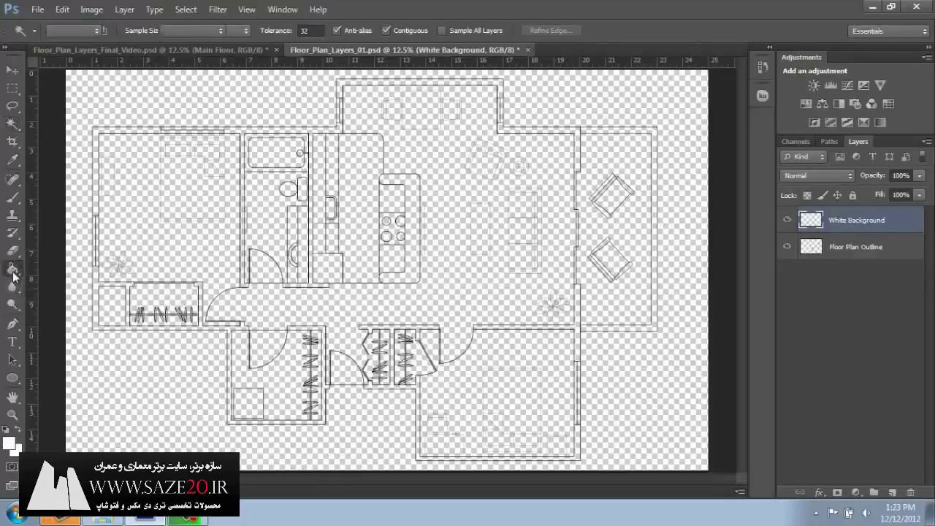
click(337, 212)
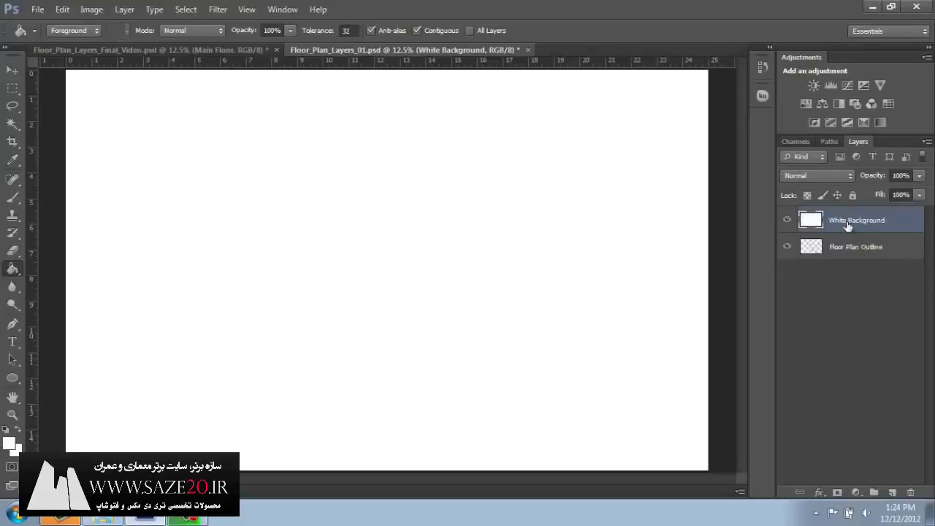
drag(847, 224, 848, 263)
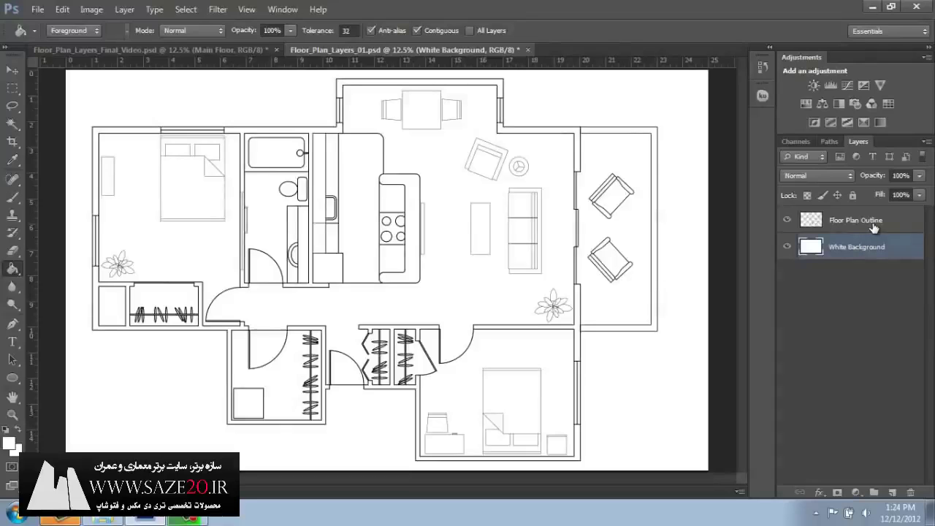
click(885, 353)
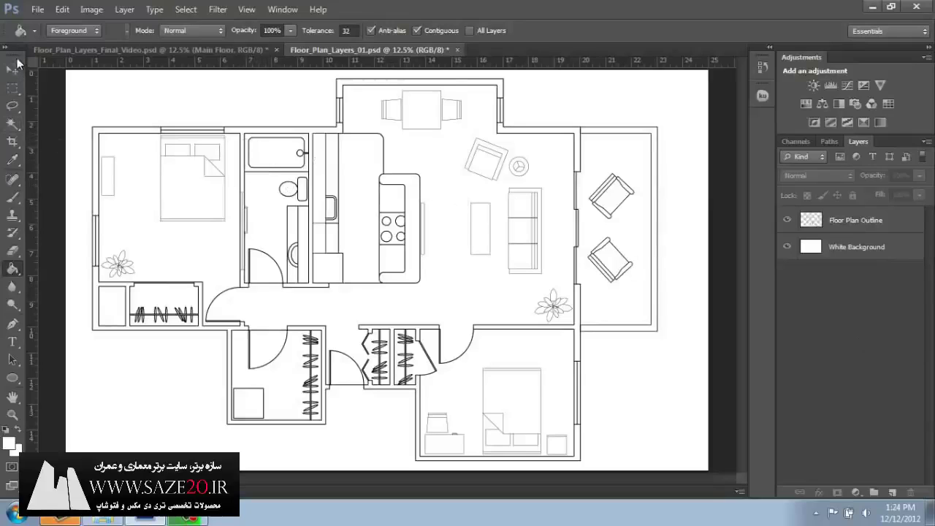
Activate the Magic Wand Tool with its sample size set to Point Sample
click(9, 127)
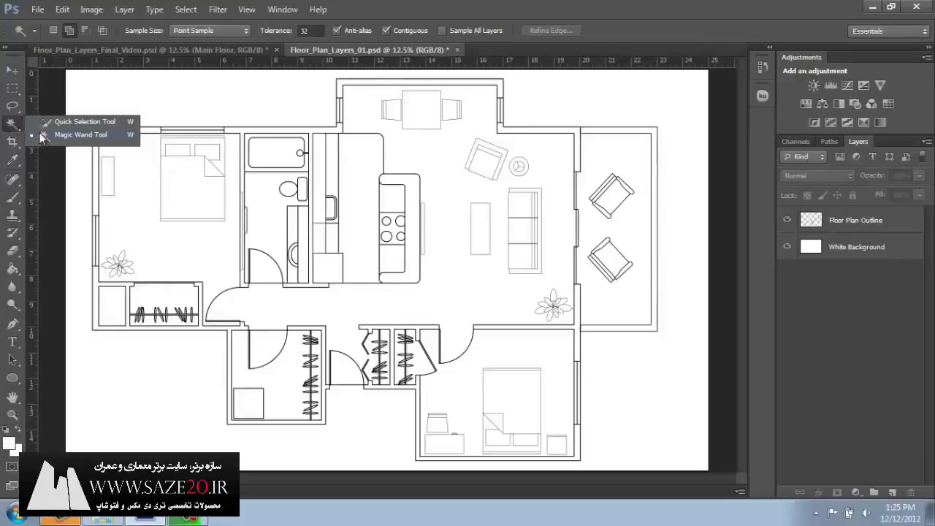
click(41, 135)
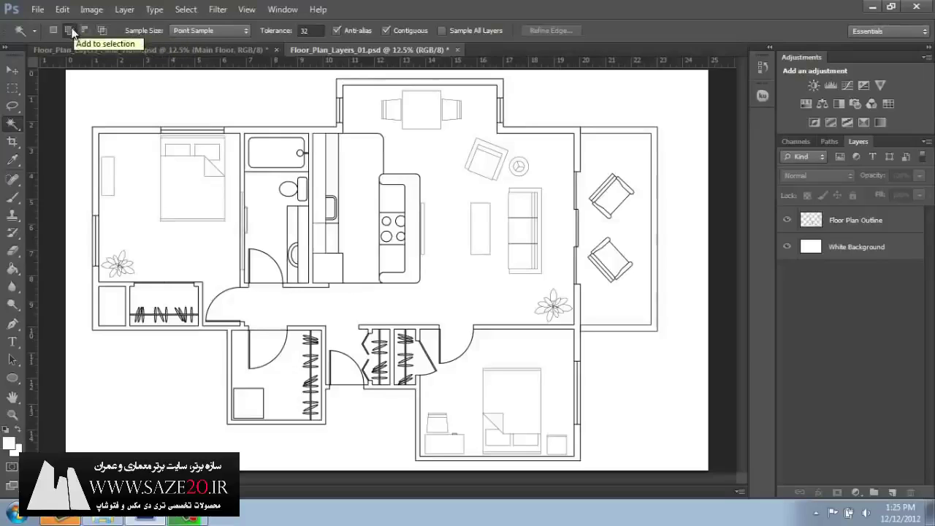
click(246, 34)
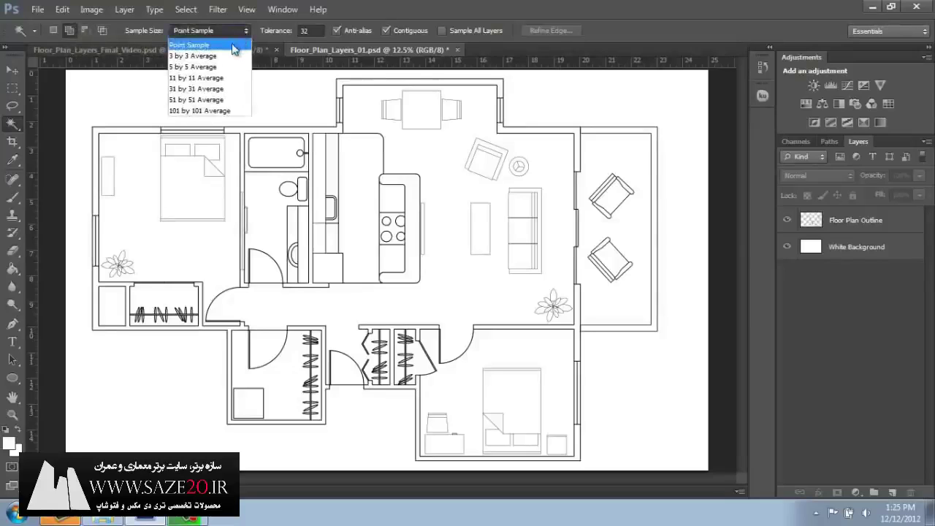
click(232, 45)
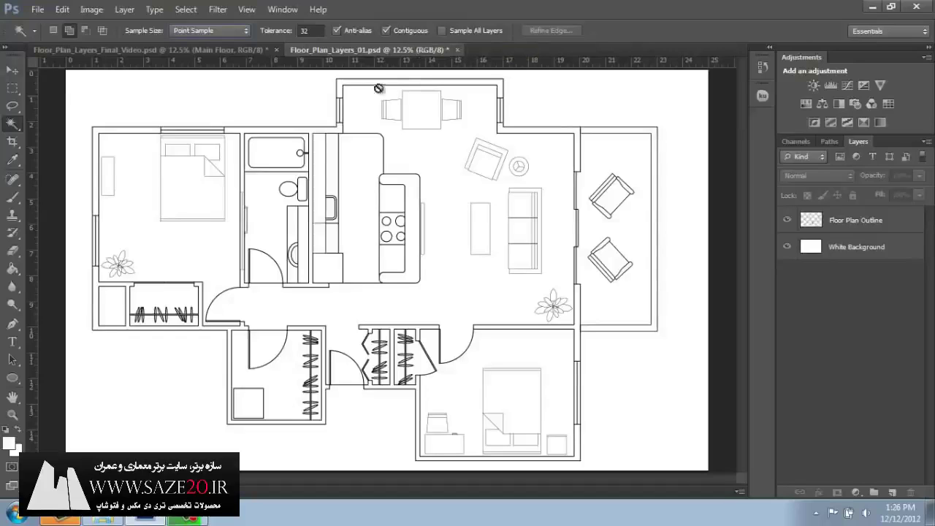
Select the interiors of all exterior, partition and balcony walls on the Floor Plan Outline layer with the Magic Wand
click(828, 222)
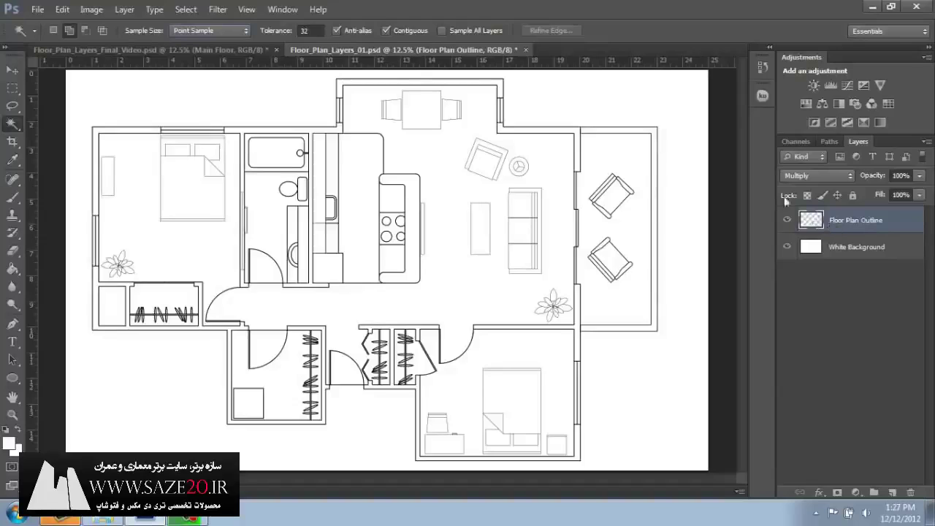
click(453, 81)
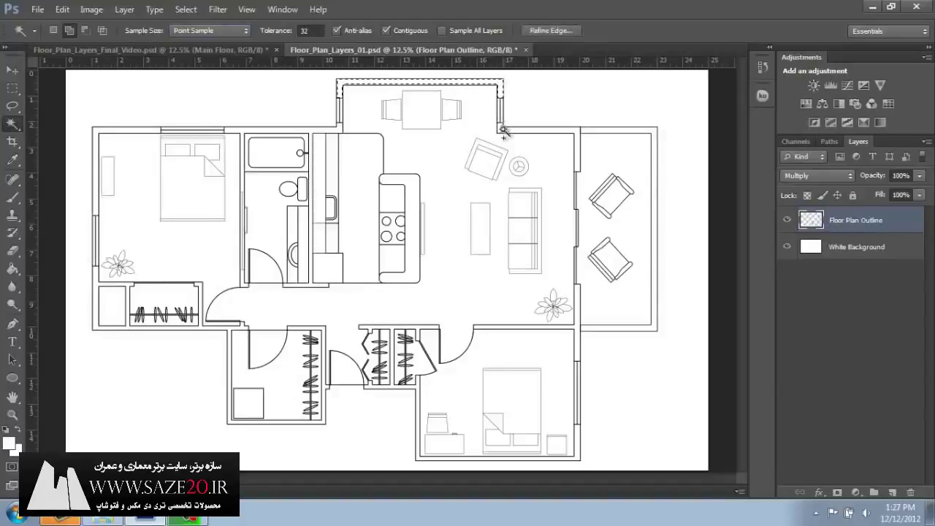
click(578, 134)
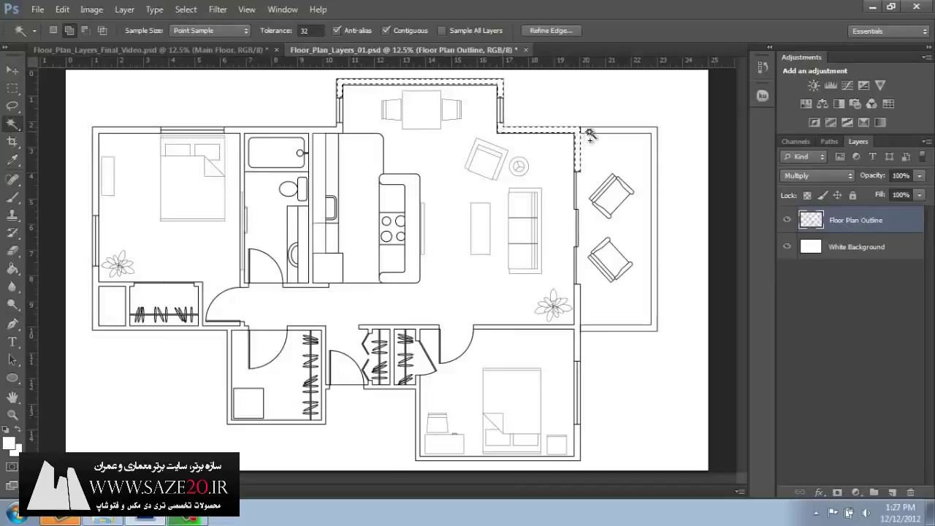
click(589, 132)
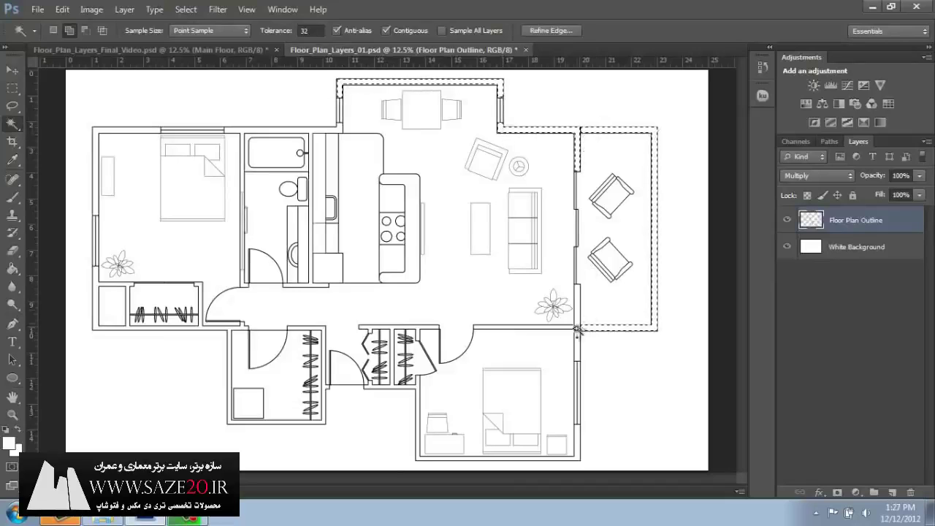
click(558, 445)
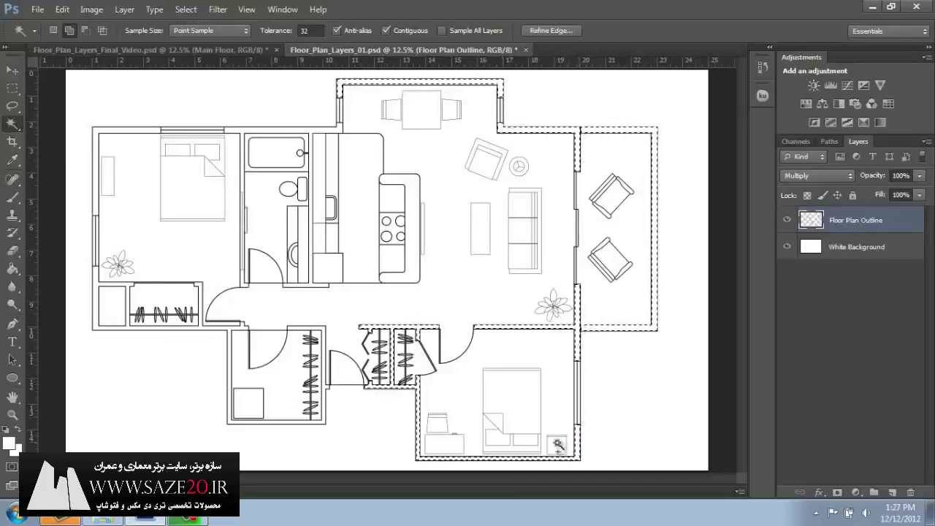
click(326, 391)
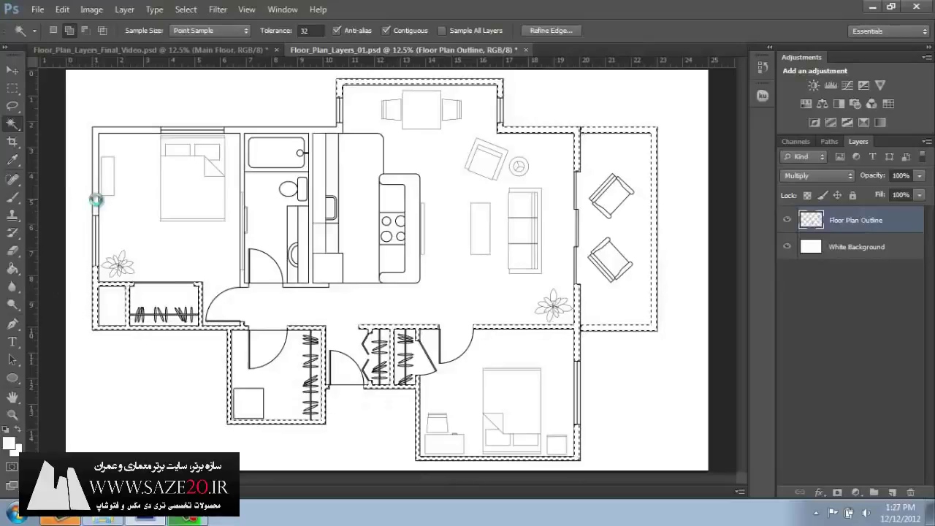
click(95, 203)
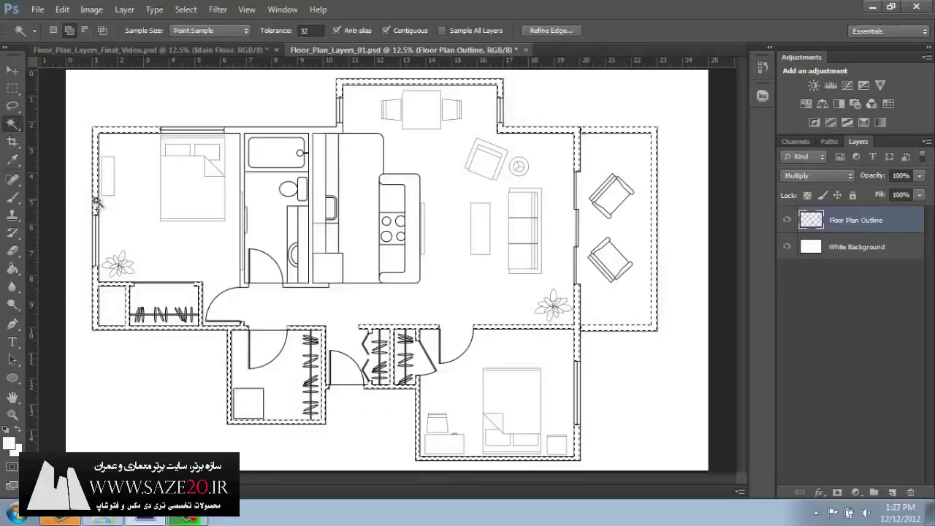
click(253, 135)
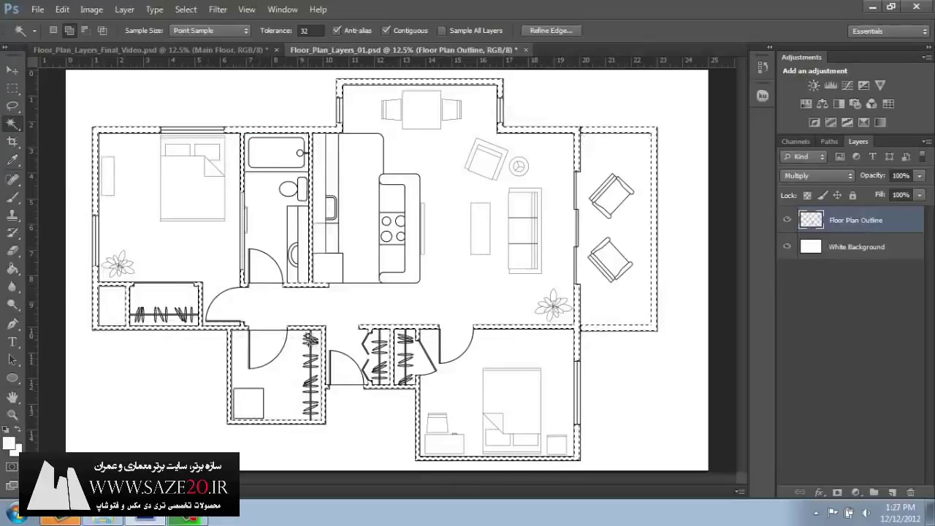
Examine the wall selection's edges up close at the wall junction beside the lower-left closet room, then return to the full plan
click(13, 415)
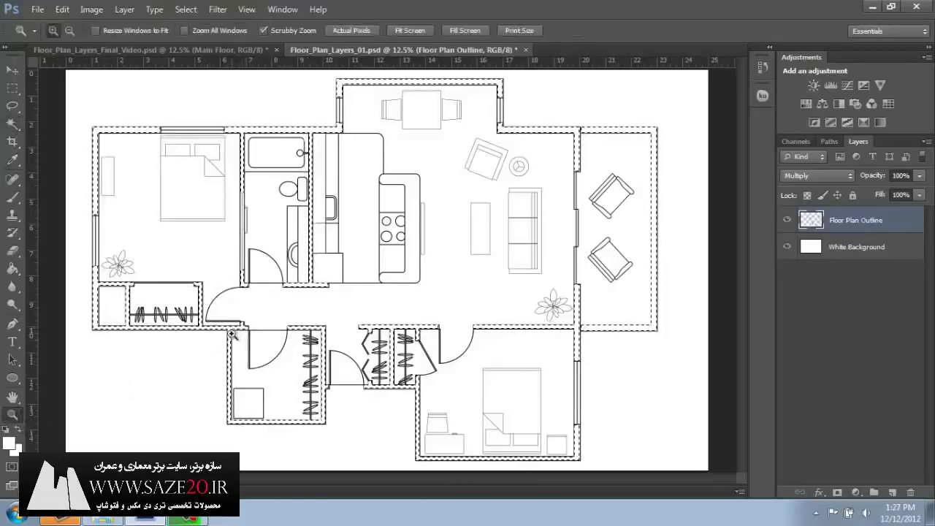
click(226, 331)
click(226, 331)
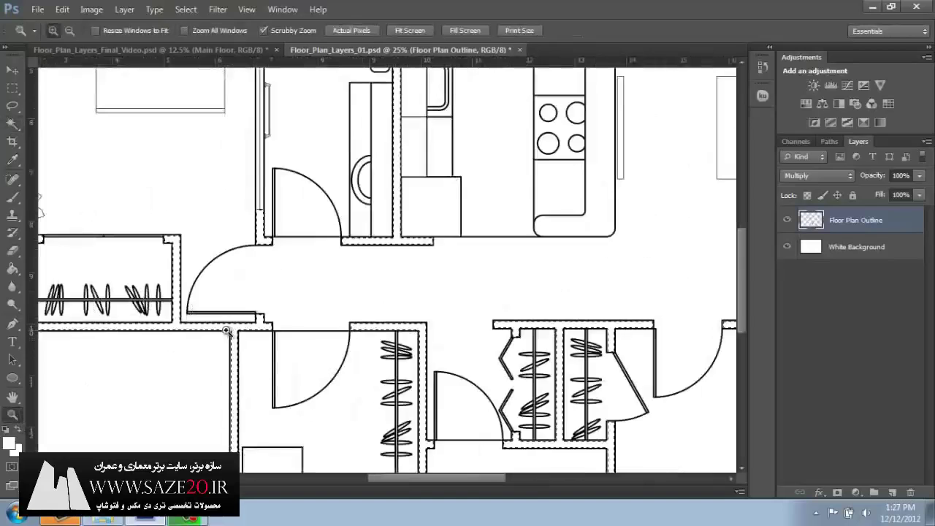
click(227, 331)
click(227, 331)
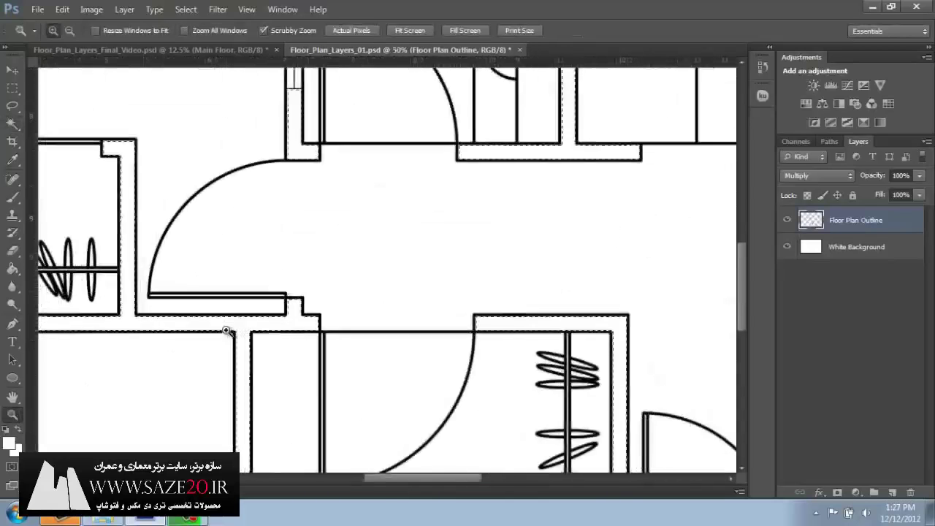
click(226, 331)
click(226, 331)
click(227, 331)
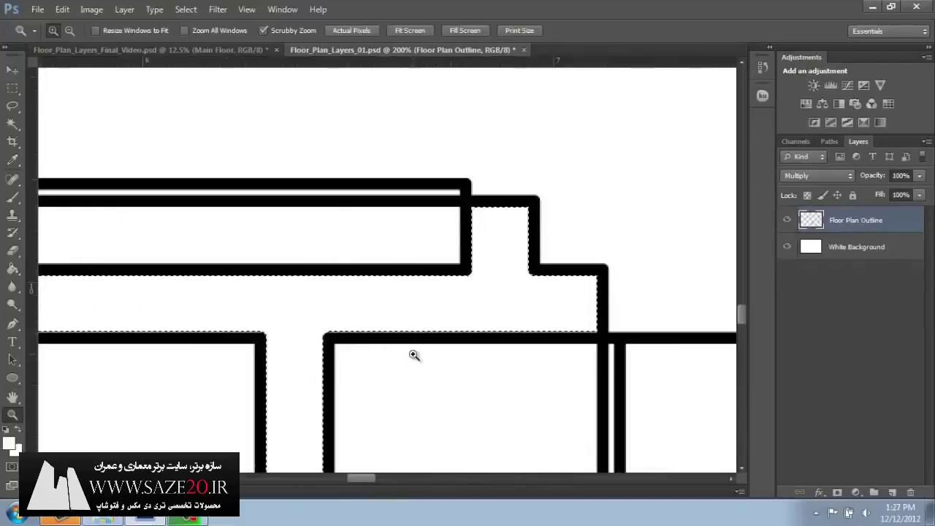
key(ctrl+0)
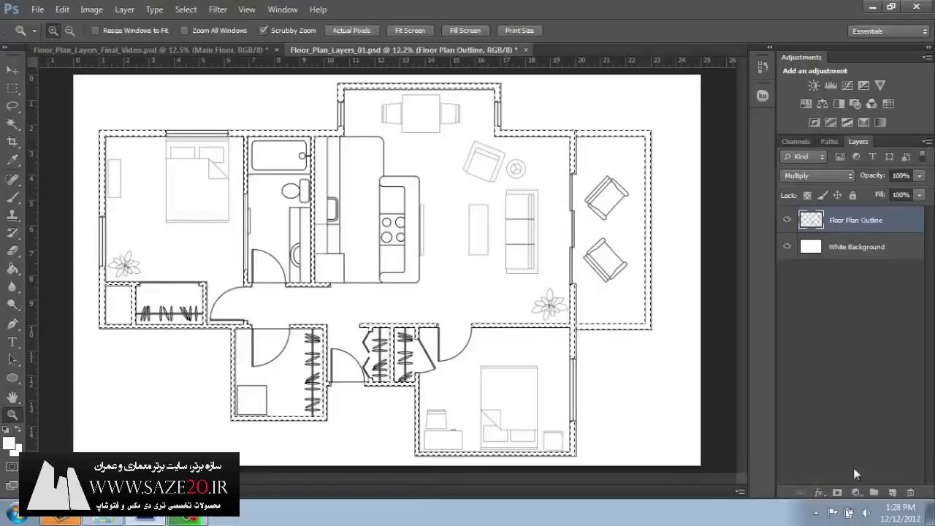
Add a Solid Color fill layer from the wall selection and pick gray 7c7c7c as its color
click(857, 494)
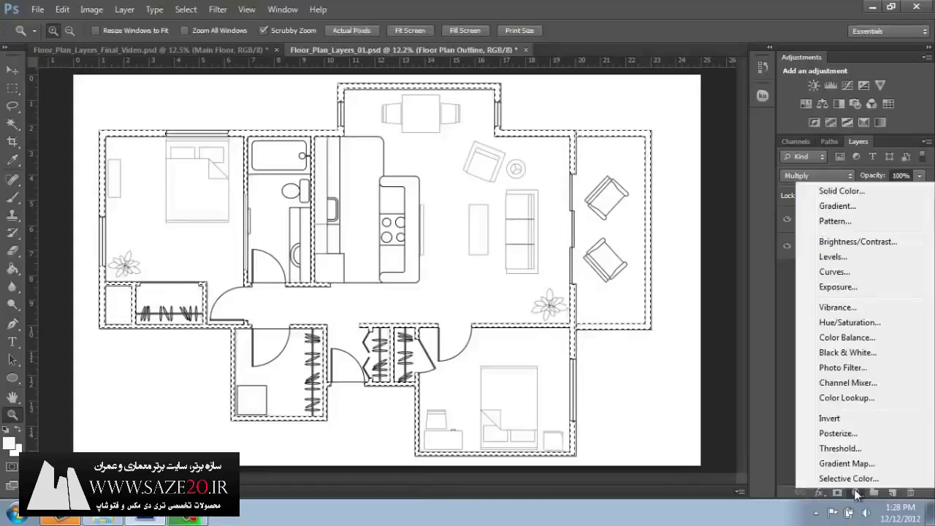
click(857, 192)
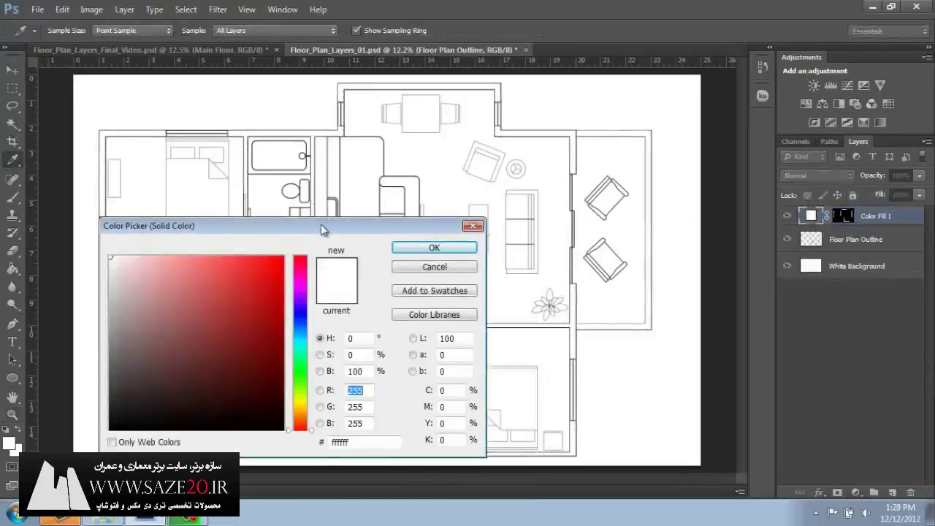
drag(337, 221, 443, 153)
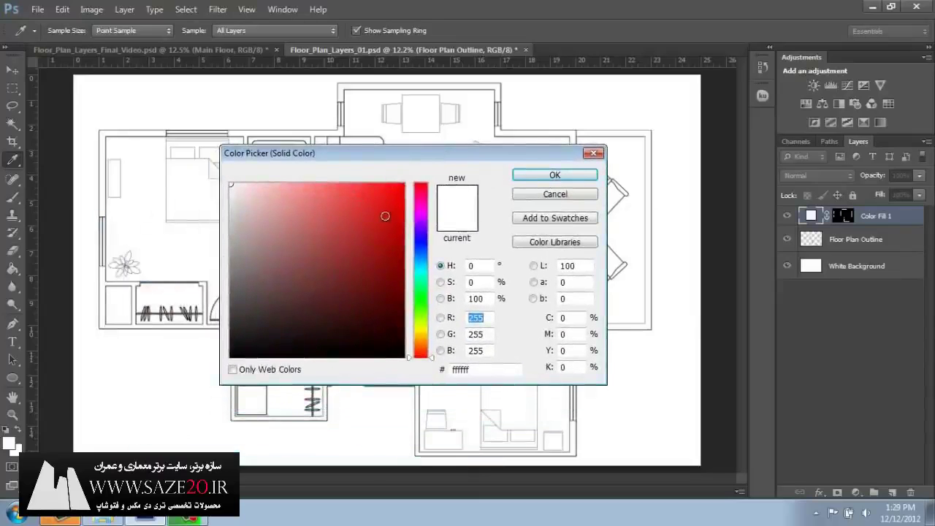
drag(231, 257, 230, 273)
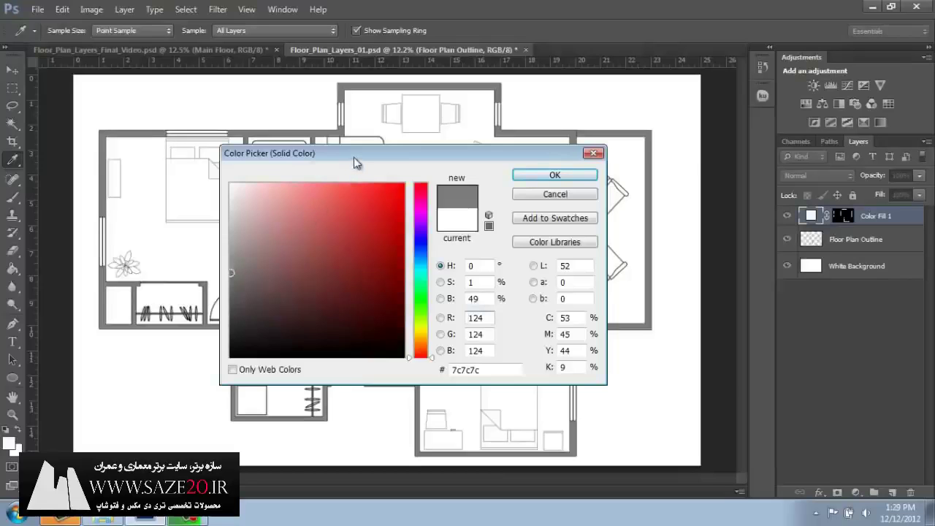
drag(355, 159, 603, 131)
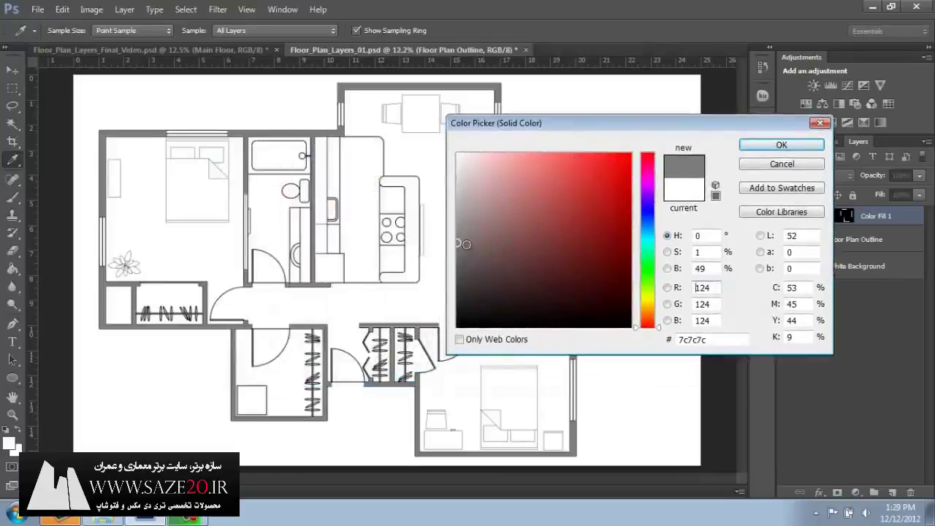
Try red e81a1a and magenta shades such as e81aba and e035ba as the wall fill color
click(476, 243)
mouse_move(476, 244)
mouse_down()
mouse_move(538, 263)
mouse_move(610, 202)
mouse_move(611, 169)
mouse_up()
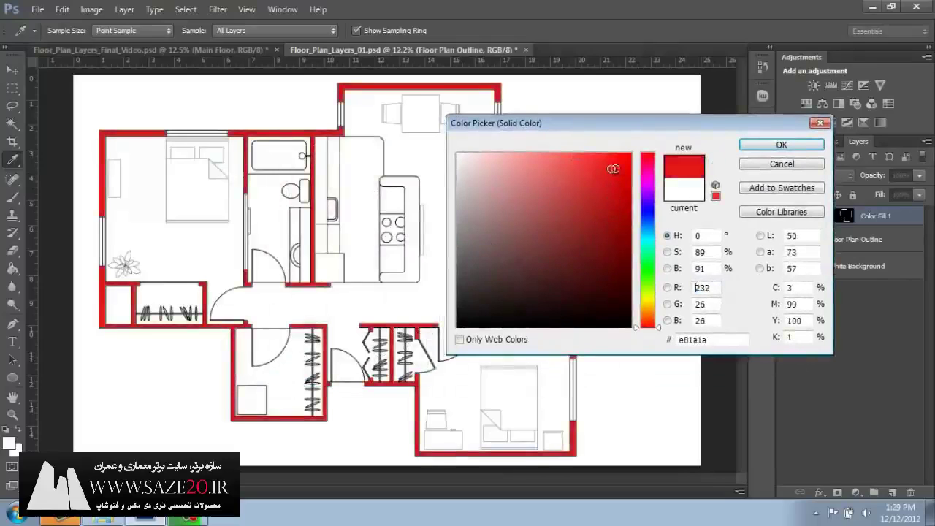
click(649, 176)
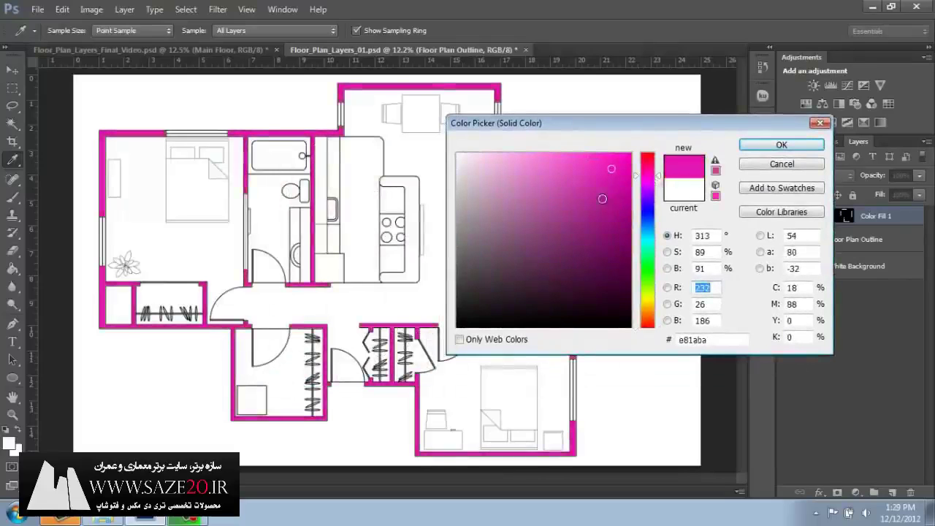
click(602, 199)
click(588, 177)
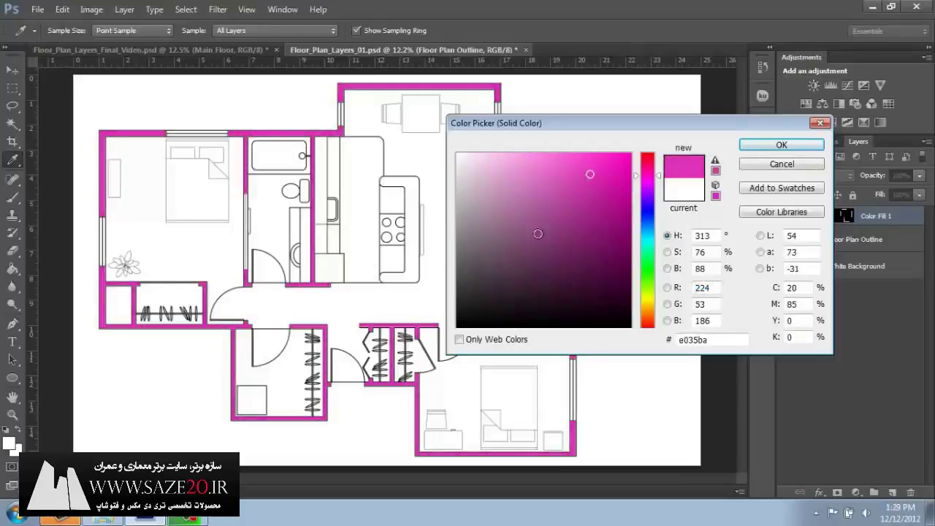
Set the wall fill color to gray 7e7e7e and rename the fill layer Walls
drag(506, 234, 456, 246)
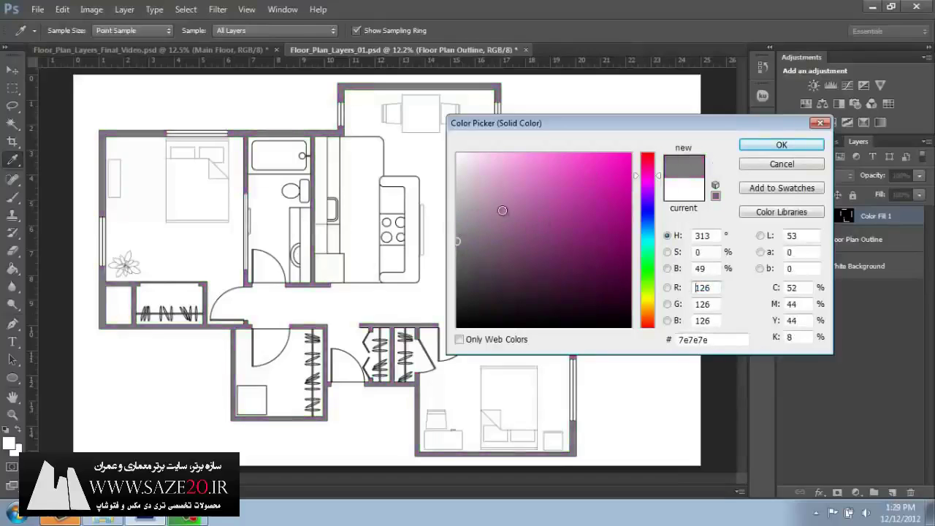
click(766, 147)
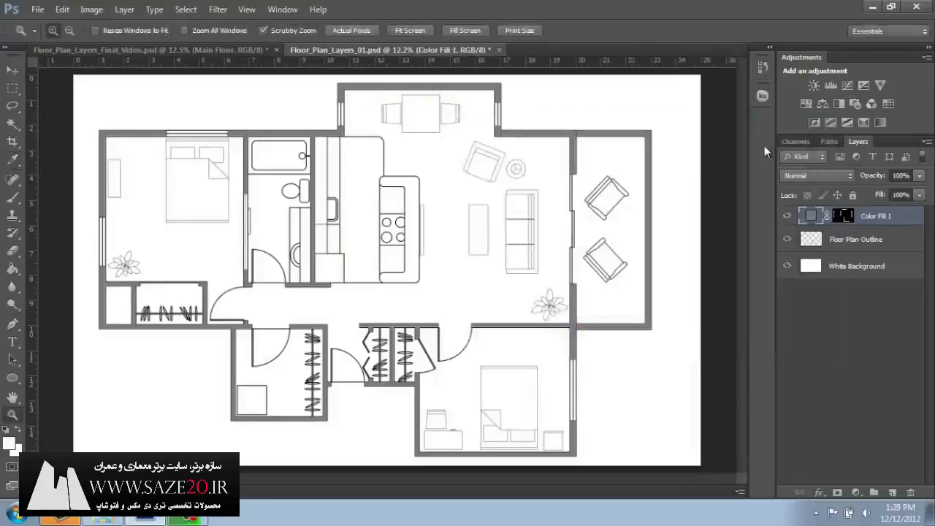
double_click(869, 216)
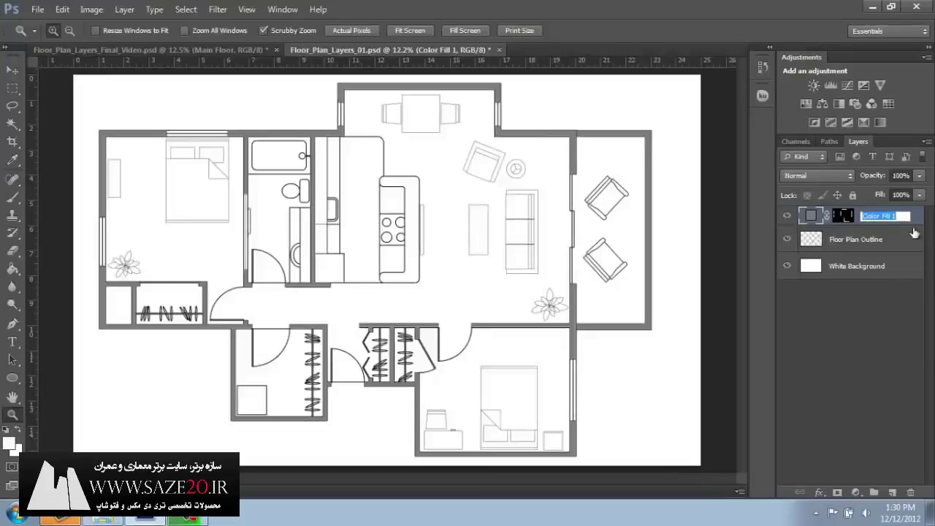
text(Walls)
key(Return)
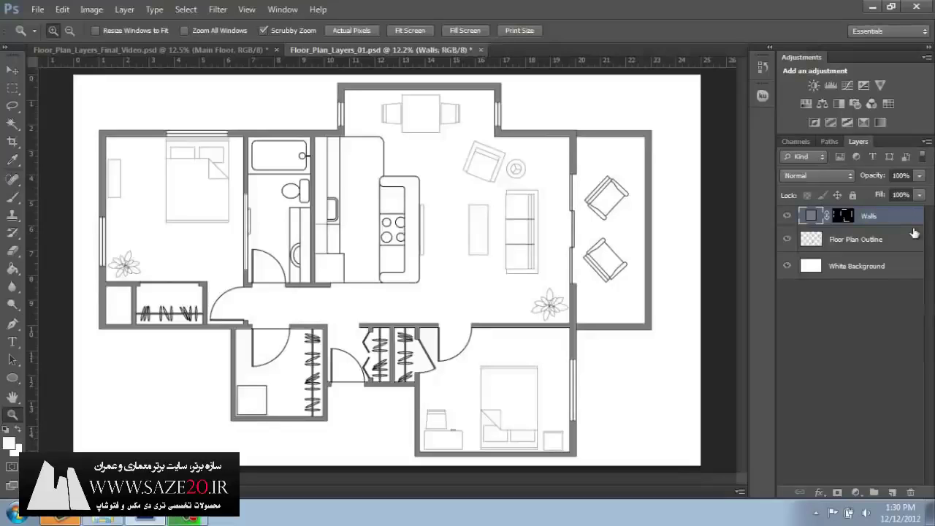
Change the Walls layer's fill color to red de1e1e
double_click(810, 218)
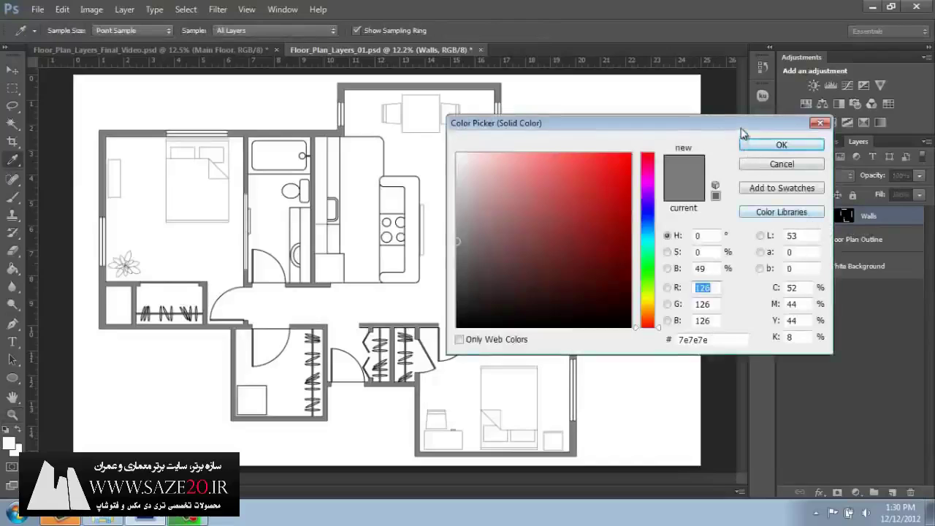
drag(739, 131, 517, 132)
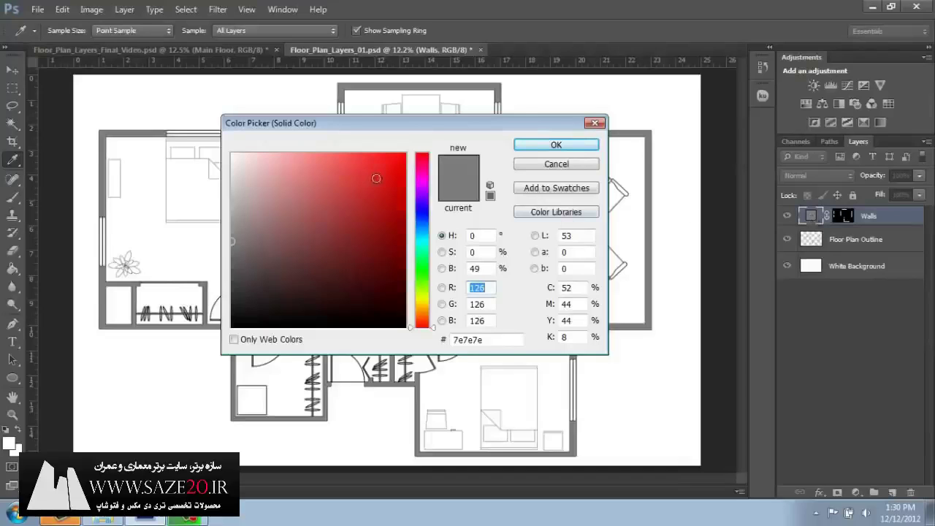
click(381, 175)
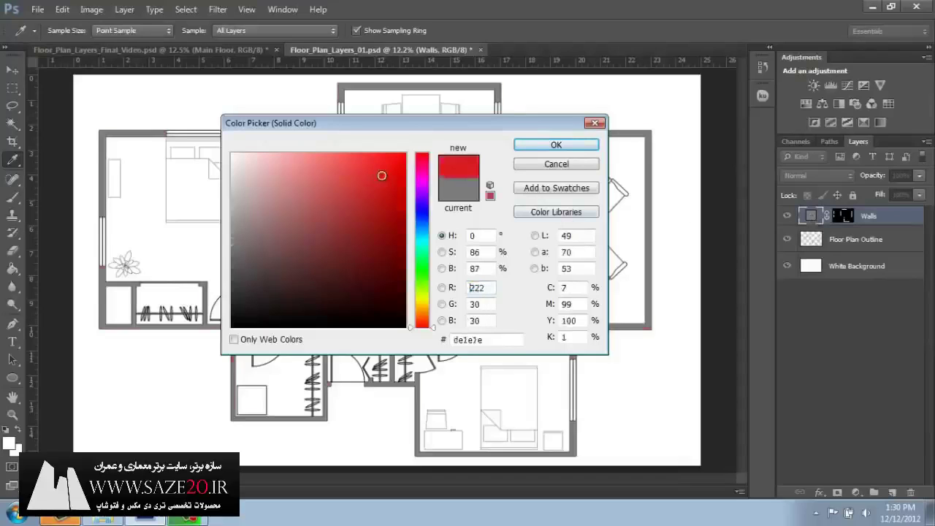
click(537, 145)
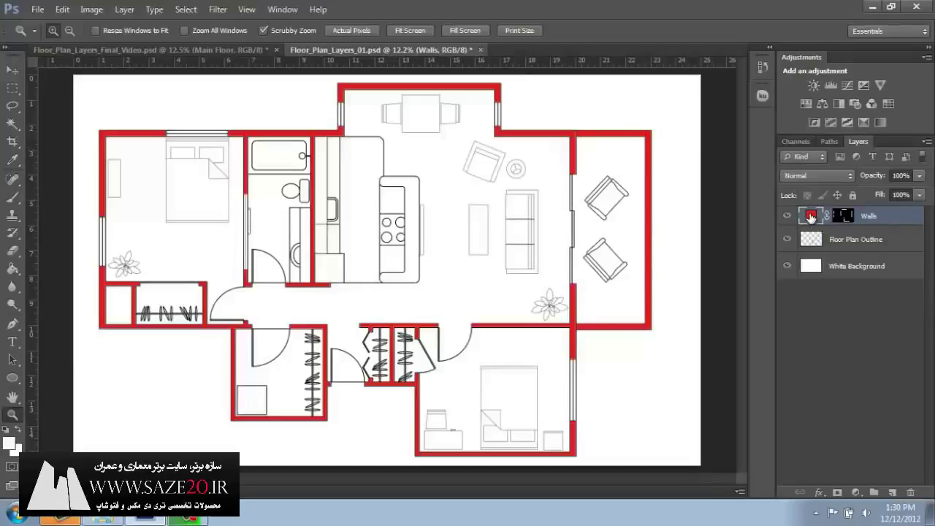
Set the Walls layer's fill color to gray 7c7c7c
double_click(810, 217)
drag(290, 242, 228, 243)
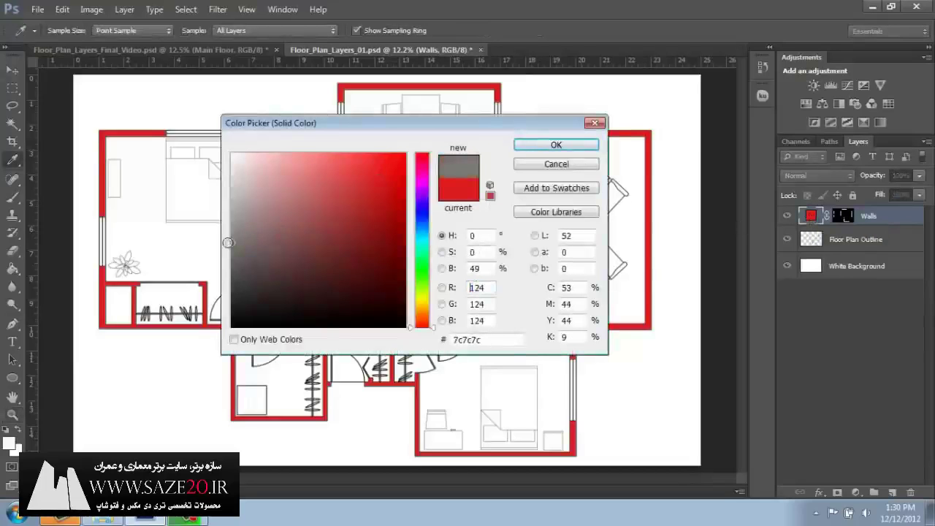
click(533, 148)
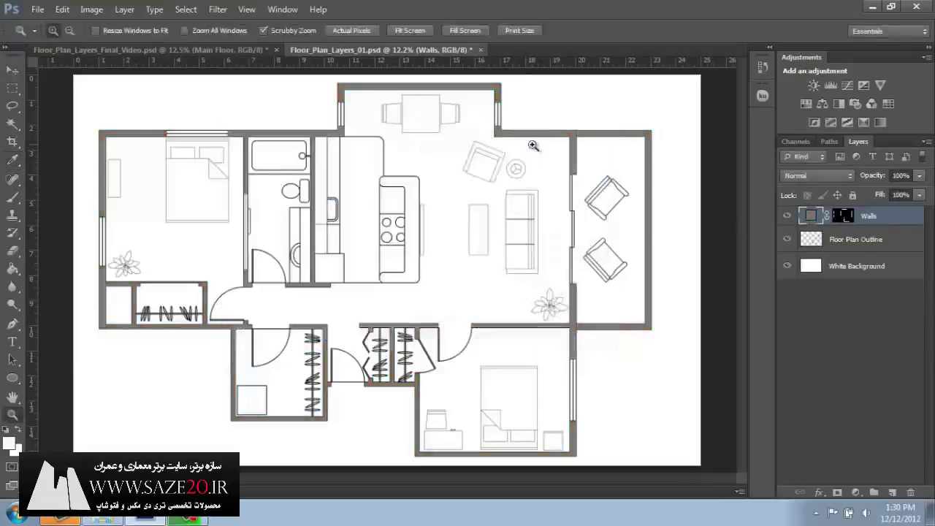